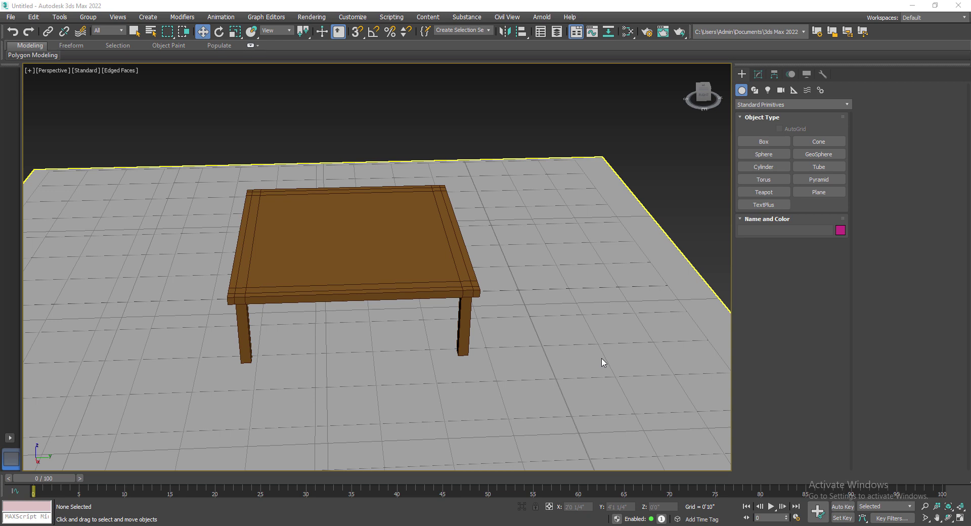
Step: Draw a plane centred over the table in the top view, about 4'9 2/4" long and 5'2 1/4" wide, overhanging the tabletop
click(760, 75)
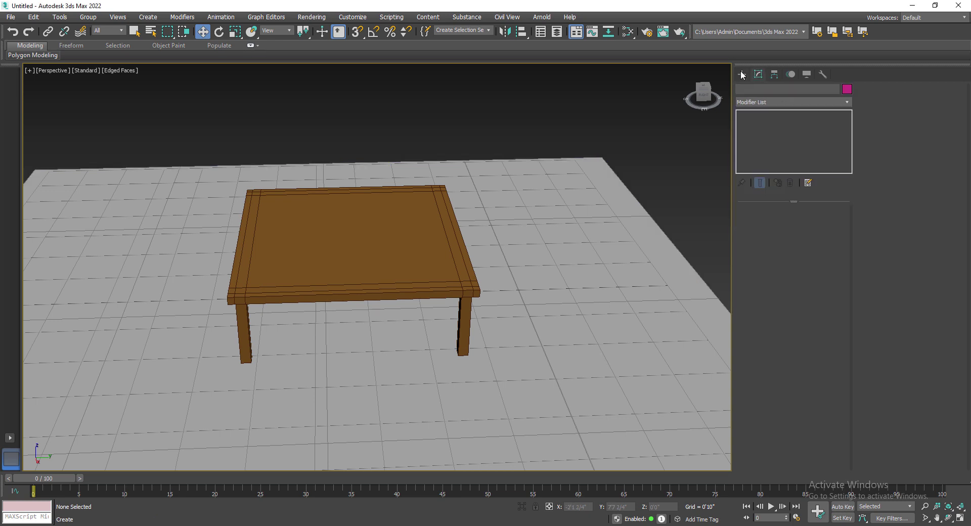
click(742, 74)
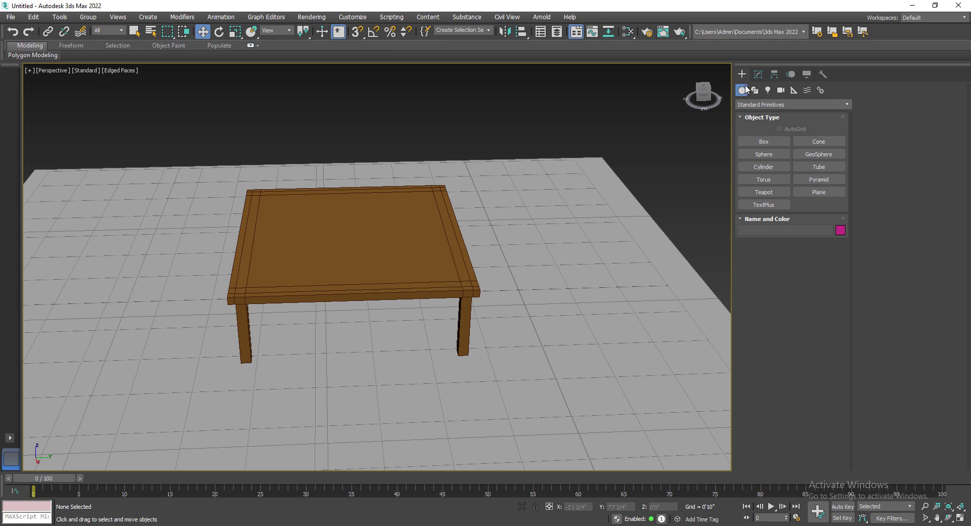
click(827, 192)
middle_drag(390, 228, 469, 214)
key(t)
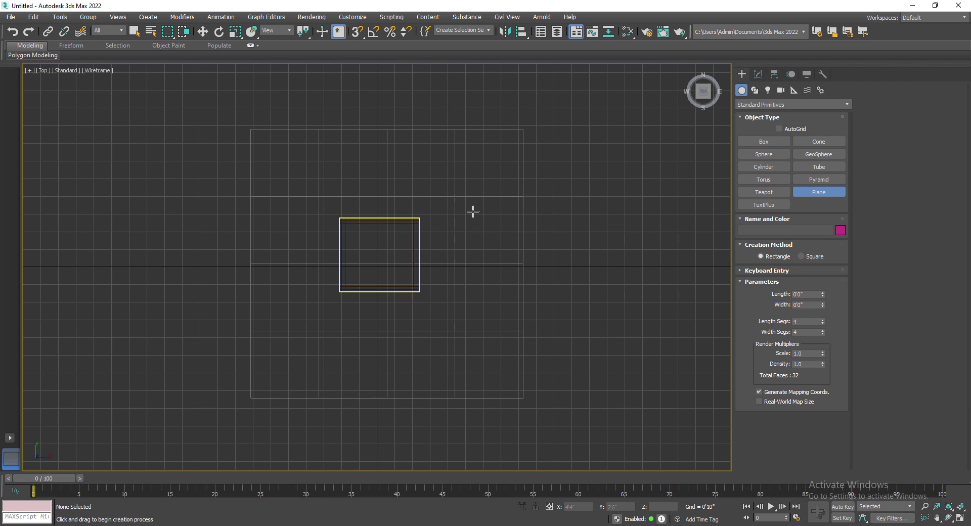
scroll(359, 252, up, 4)
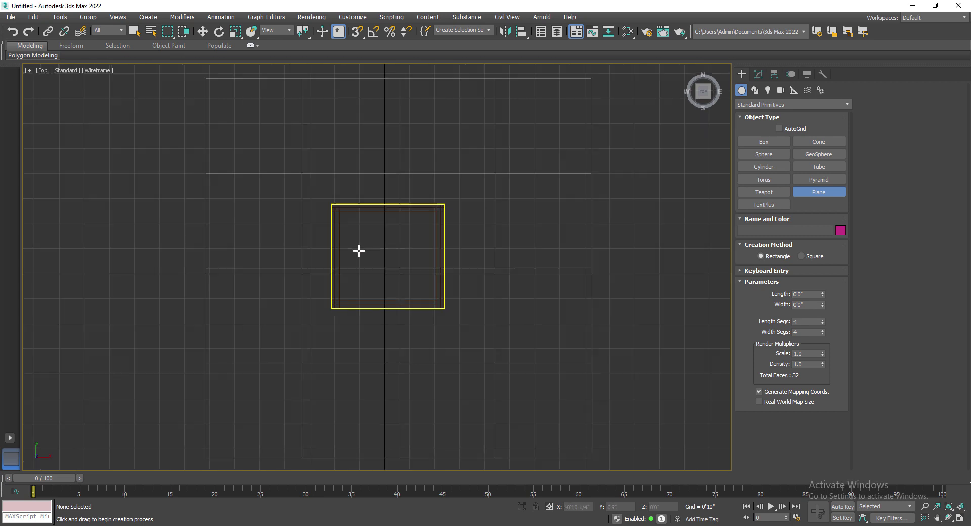
drag(281, 152, 503, 357)
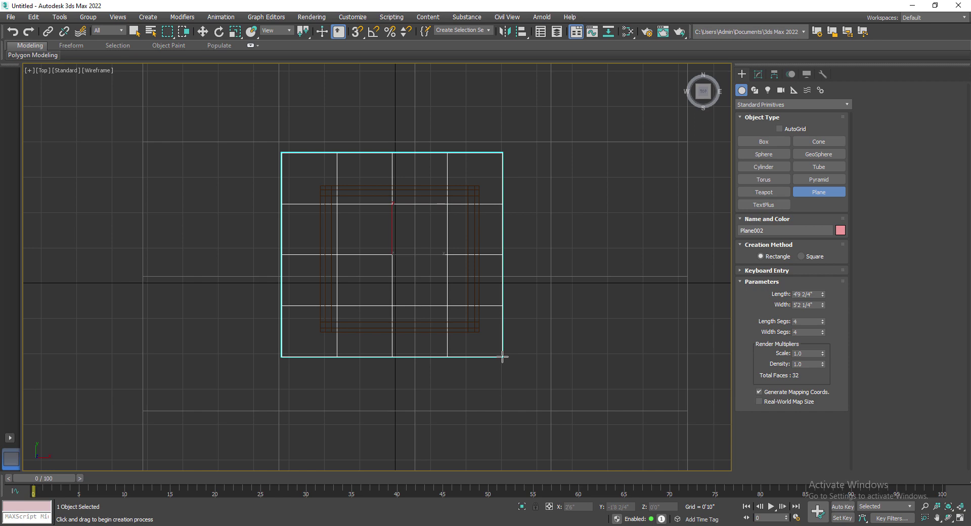
Step: Raise the new plane above the tabletop to a Z position of about 1'6", and widen the viewport area
key(p)
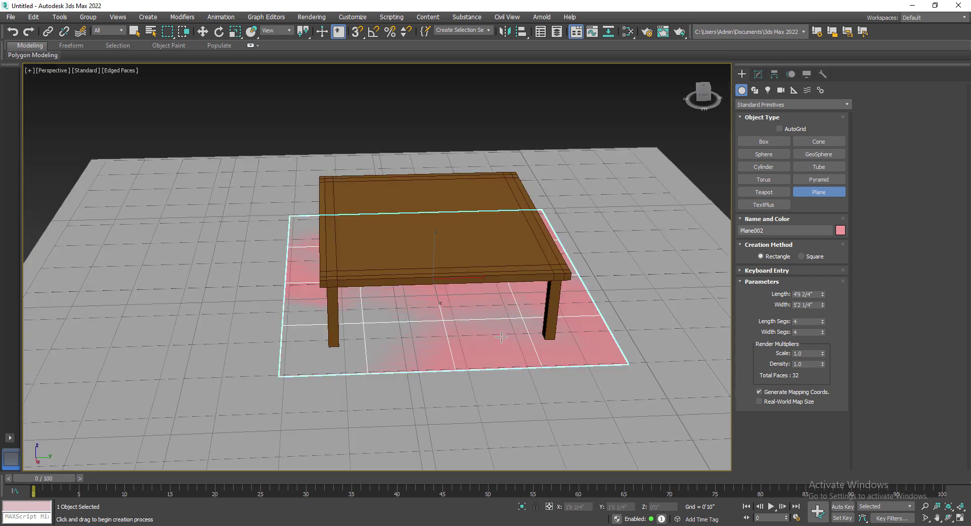
key(w)
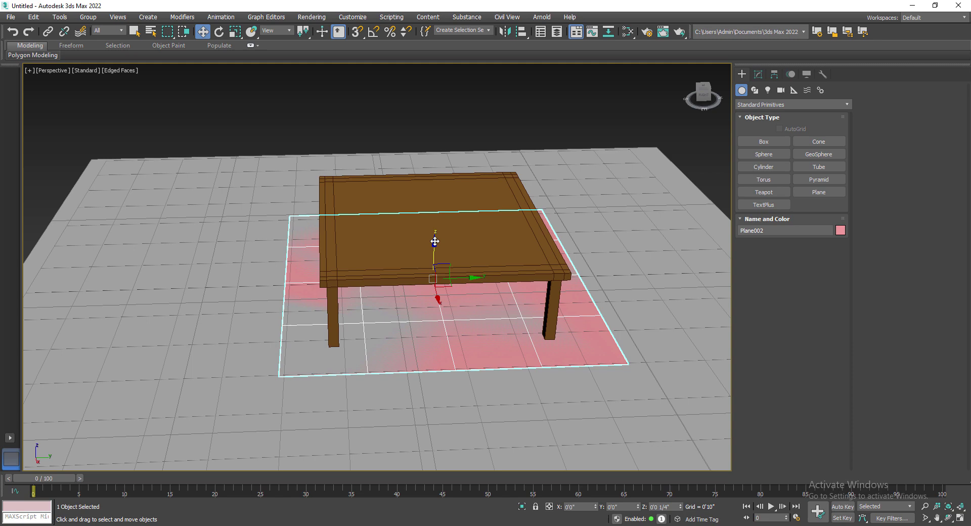
drag(436, 242, 440, 158)
scroll(581, 284, up, 5)
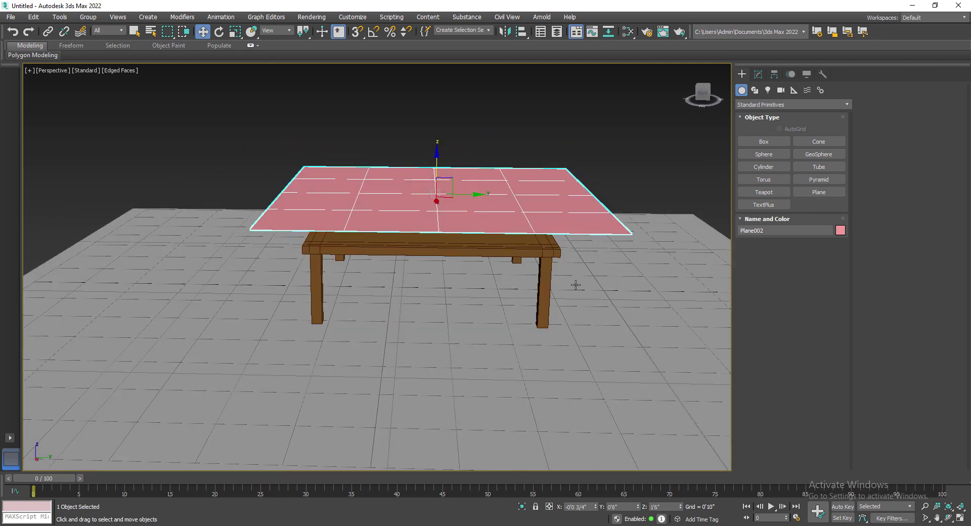
scroll(576, 285, up, 5)
alt+middle_drag(504, 303, 521, 296)
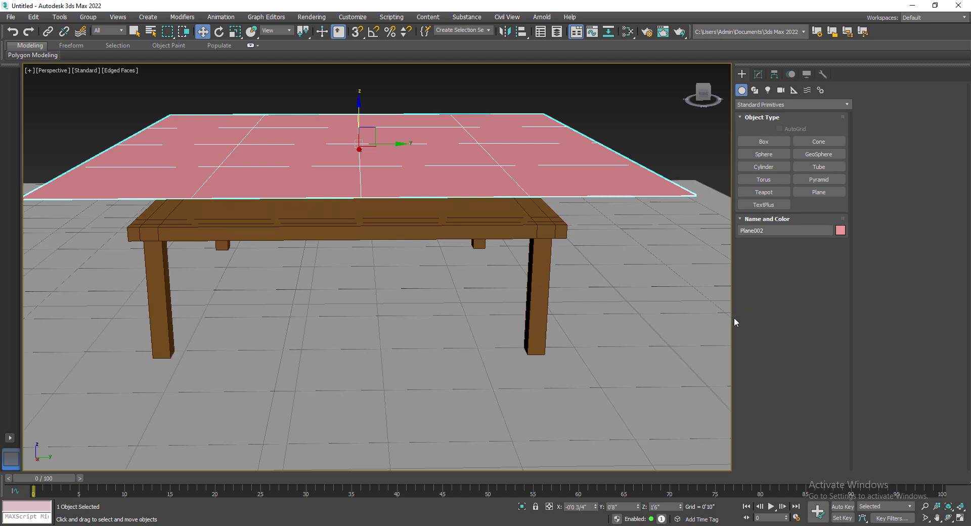
drag(734, 318, 871, 318)
scroll(372, 265, down, 3)
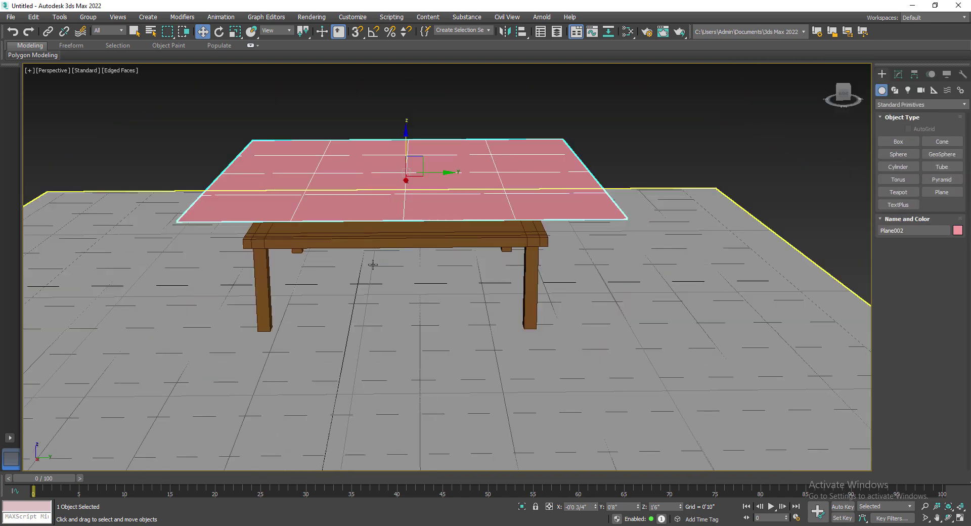
alt+middle_drag(375, 262, 381, 270)
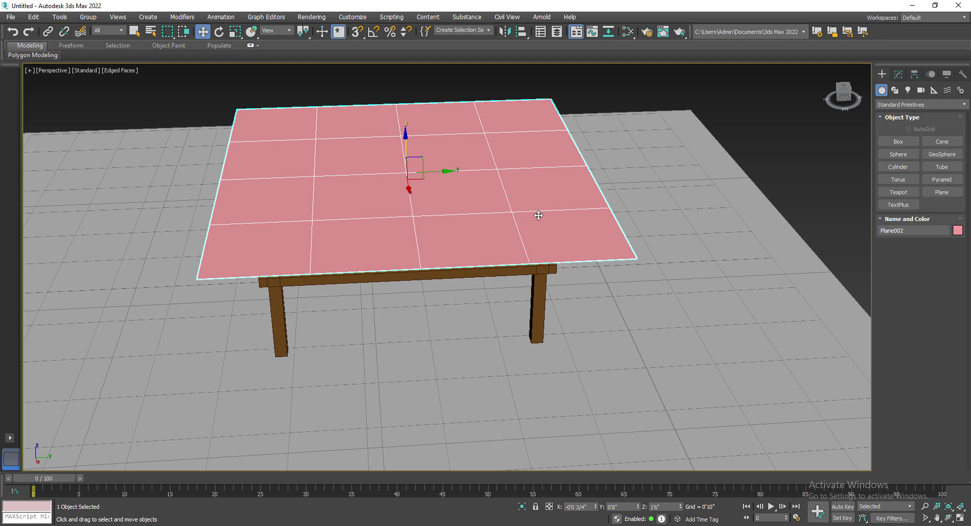
Step: Set the plane's length and width segments to 150 each
click(899, 75)
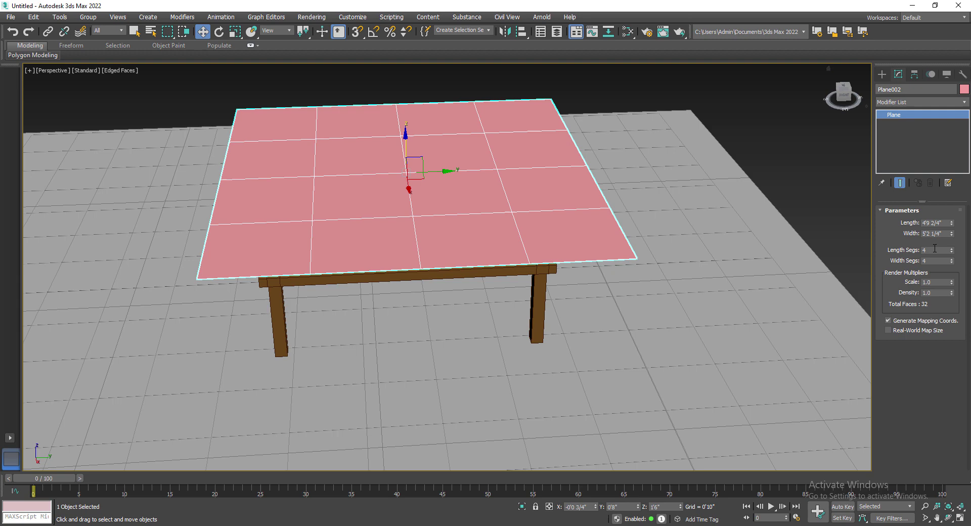
drag(935, 249, 902, 250)
text(150)
key(Tab)
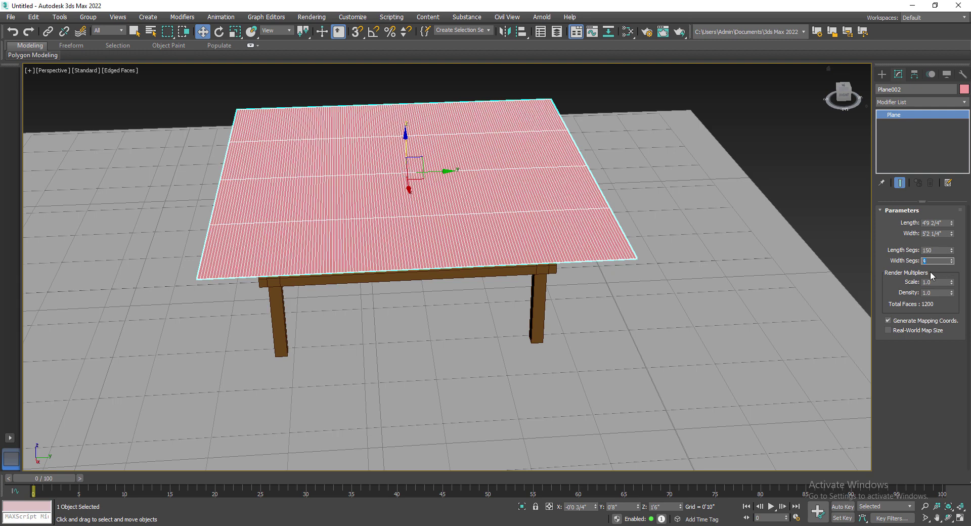
text(150)
key(Return)
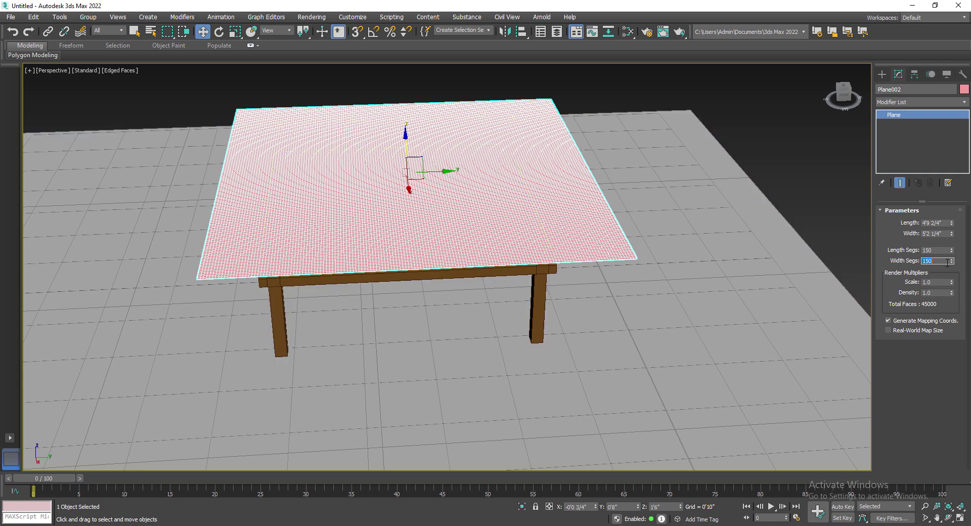
Step: Apply the Cloth modifier to the dense plane above the table
alt+middle_drag(440, 282, 525, 288)
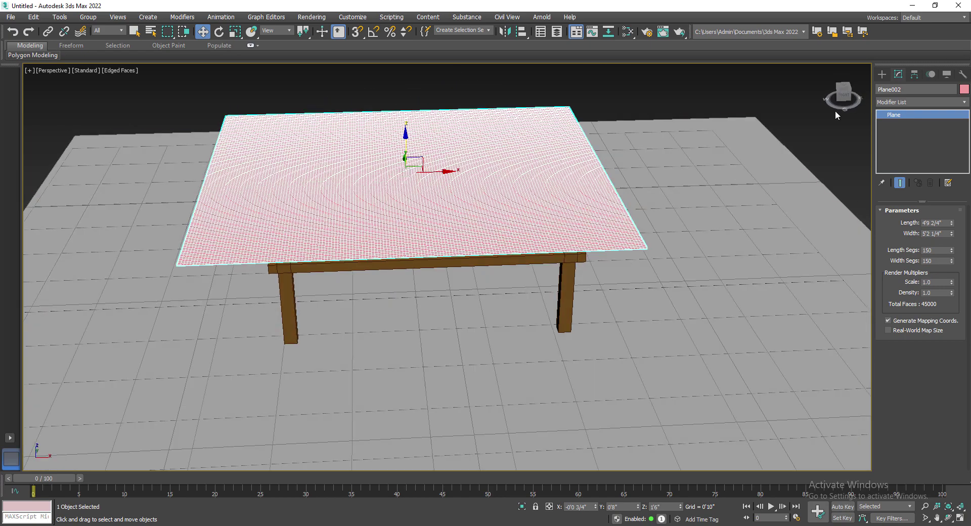
click(914, 102)
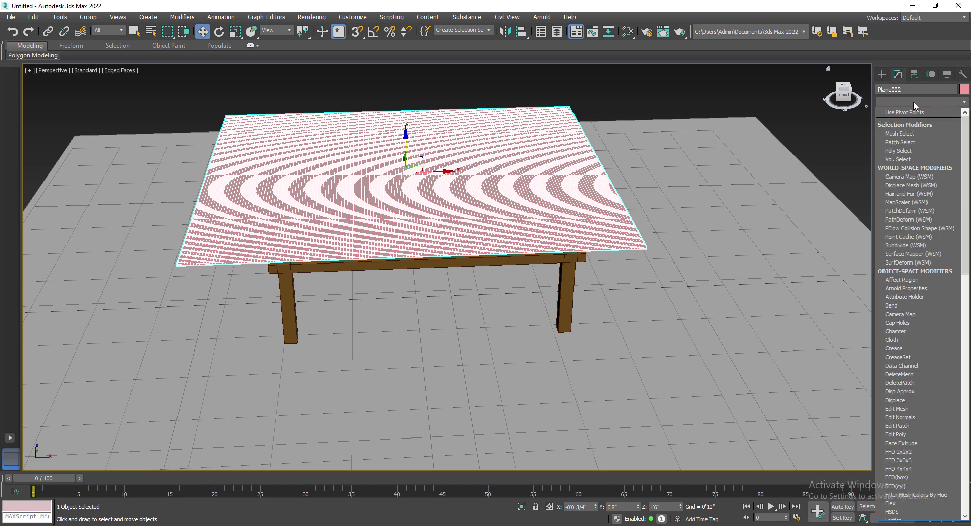
text(c)
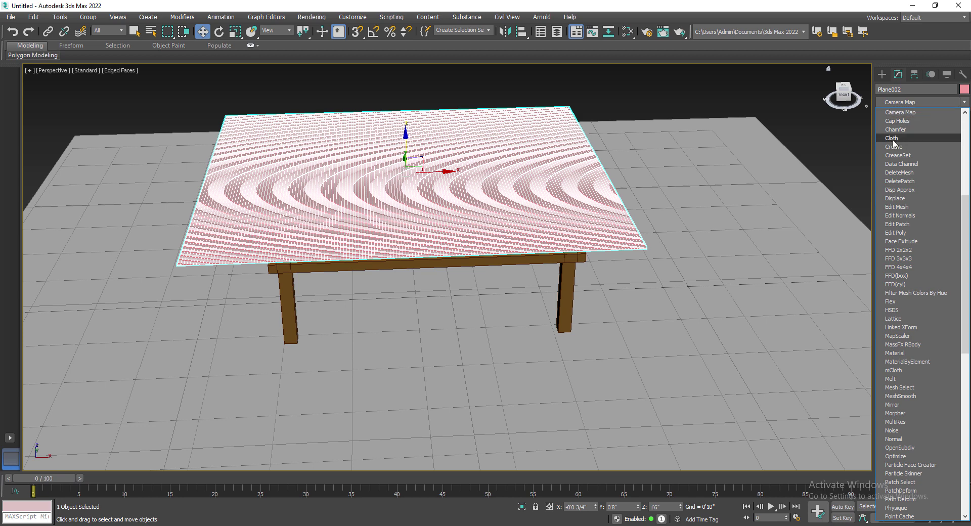
click(893, 140)
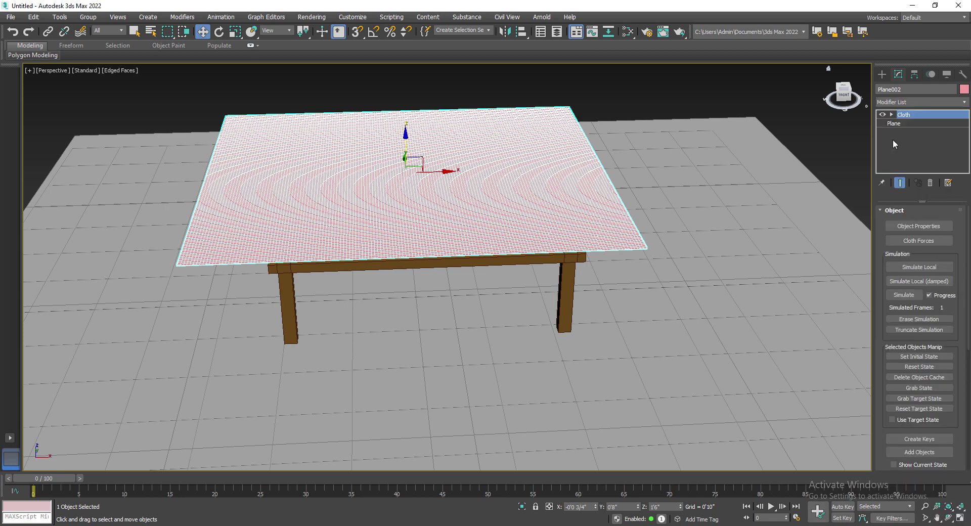
Step: Define Plane002 as Cloth in the cloth object properties and assign it the Cotton preset
mouse_move(711, 221)
alt+middle_down()
mouse_move(602, 223)
mouse_move(722, 219)
alt+middle_up()
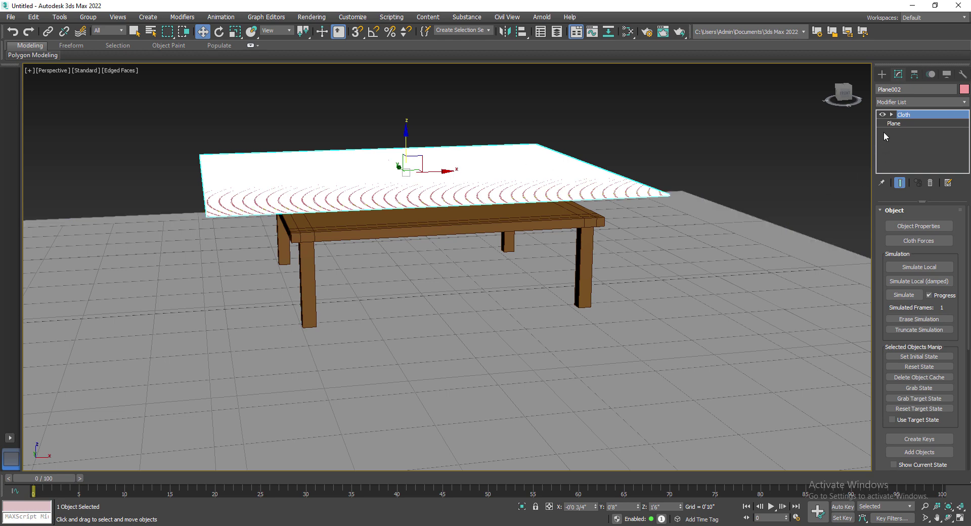
click(920, 226)
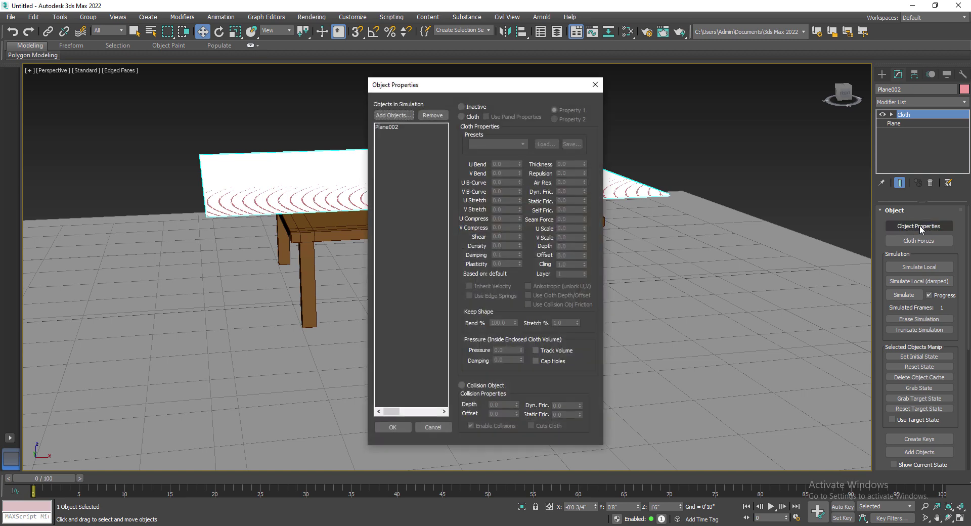
click(384, 127)
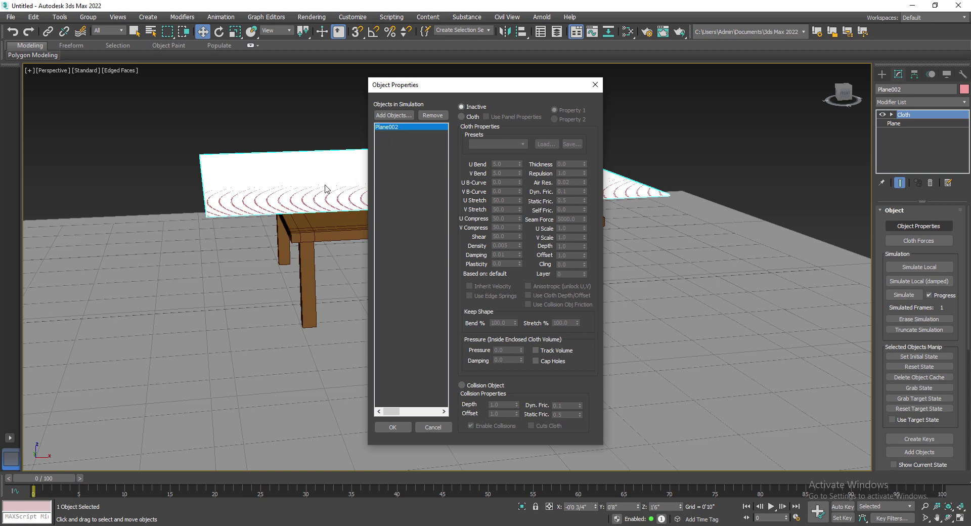
click(472, 116)
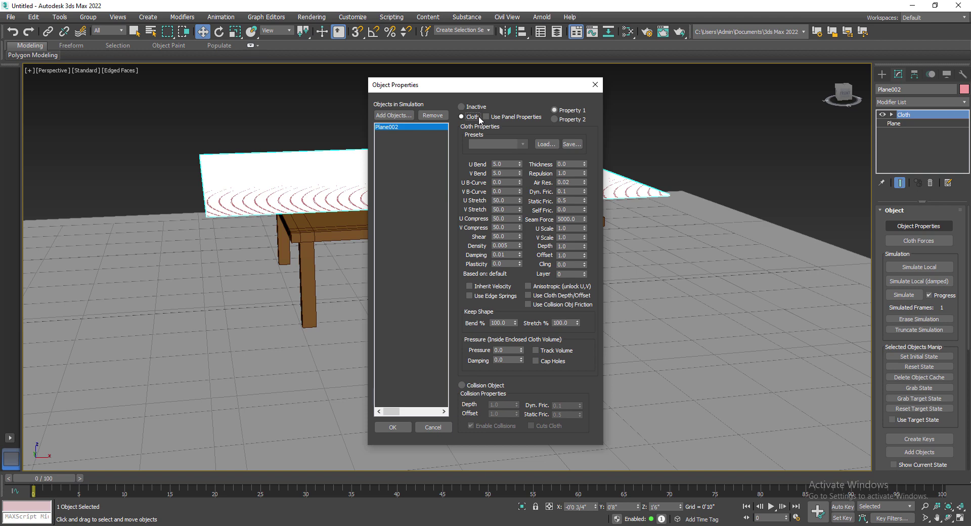
click(527, 144)
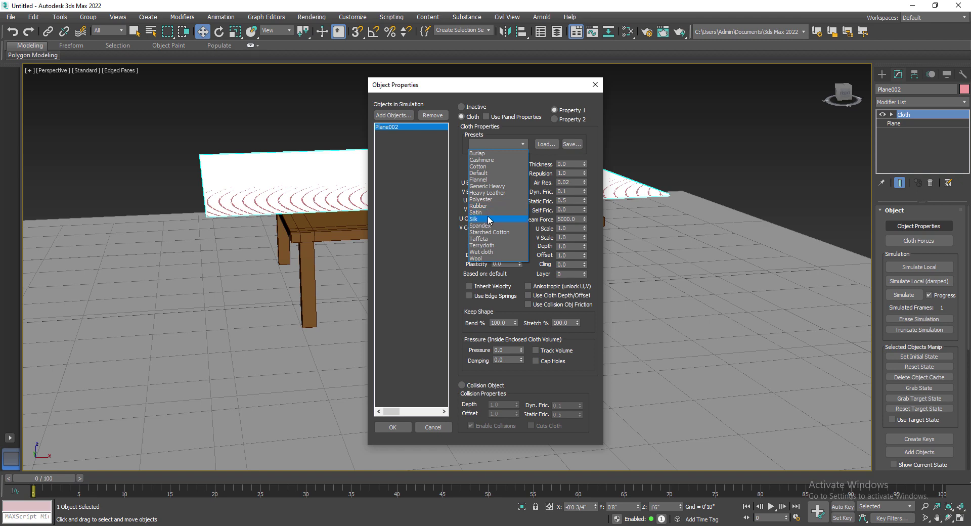
click(504, 166)
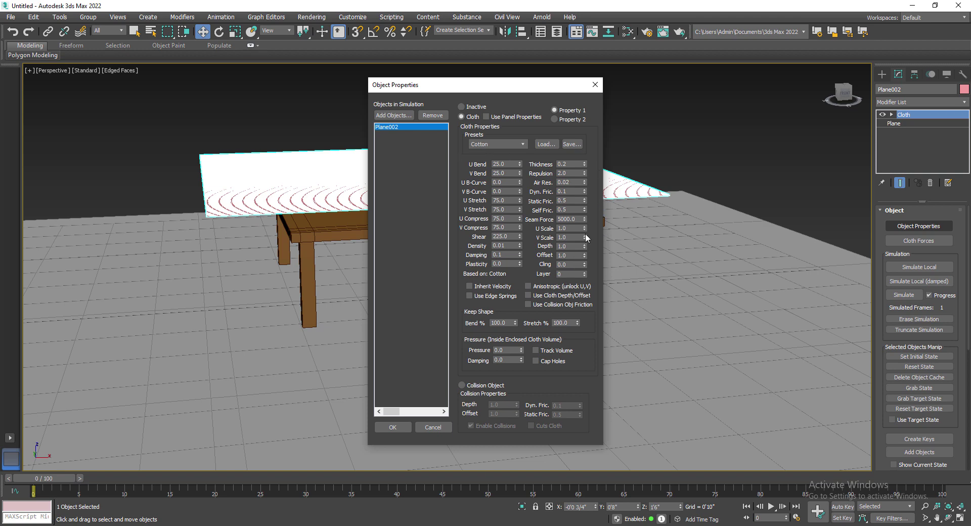
click(393, 427)
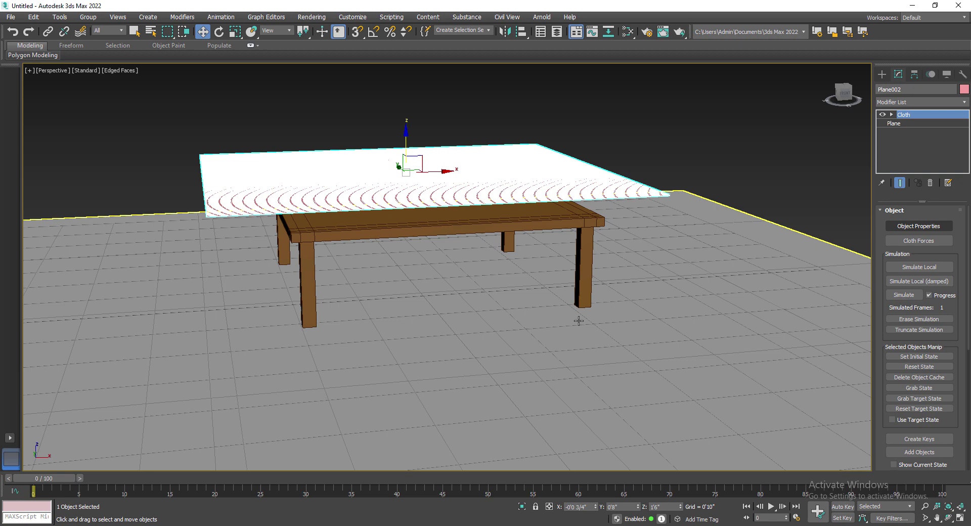
Step: Run a trial cloth simulation with only the plane, stop it early, and erase it after returning to frame 0
click(906, 296)
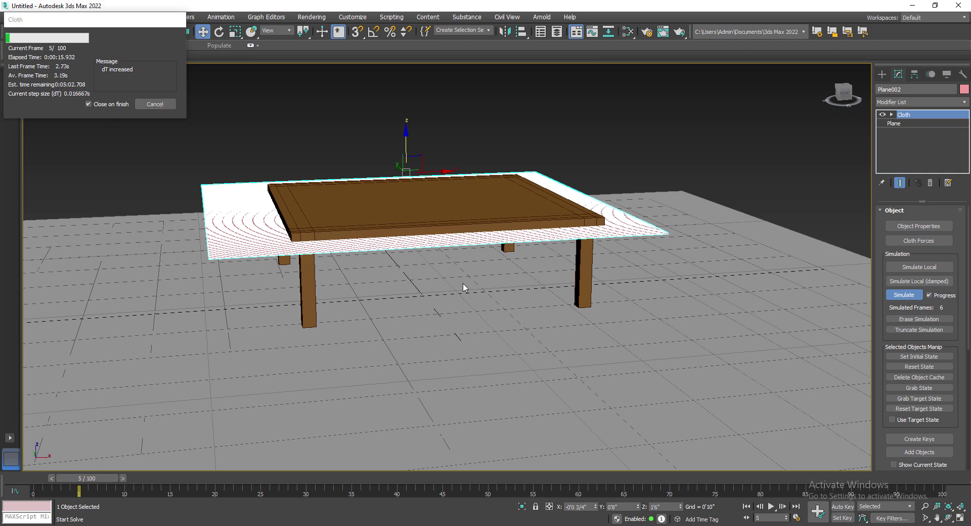
key(Escape)
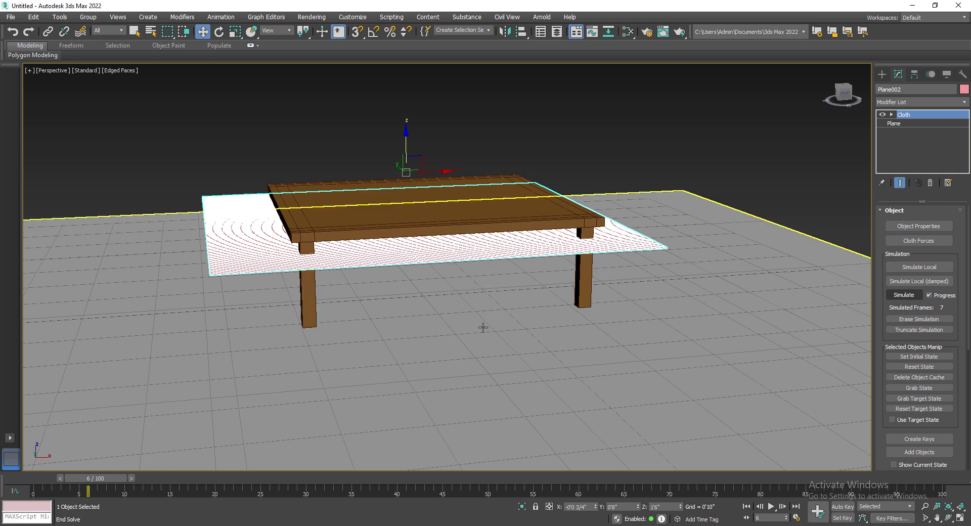
drag(117, 478, 28, 476)
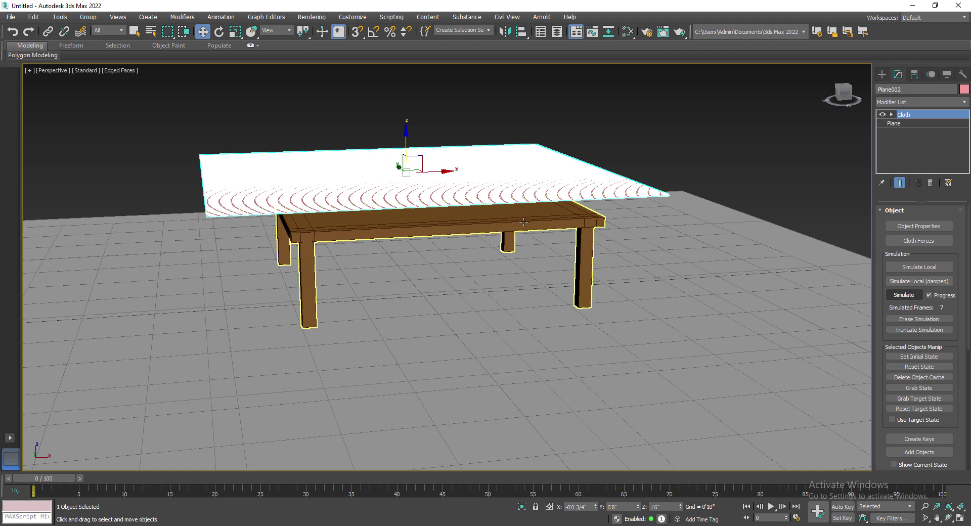
click(920, 320)
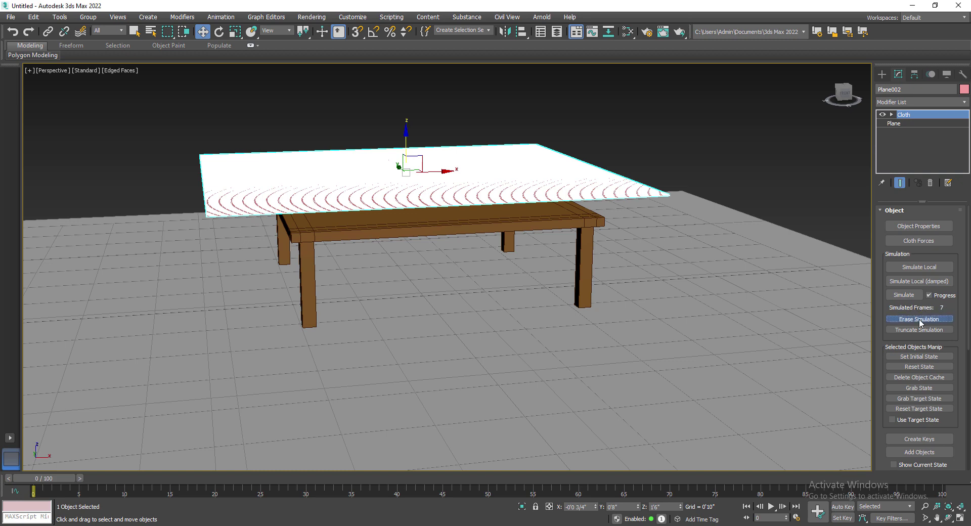
click(919, 321)
Step: Add Box001 and Plane001 to the objects in the cloth simulation
click(915, 228)
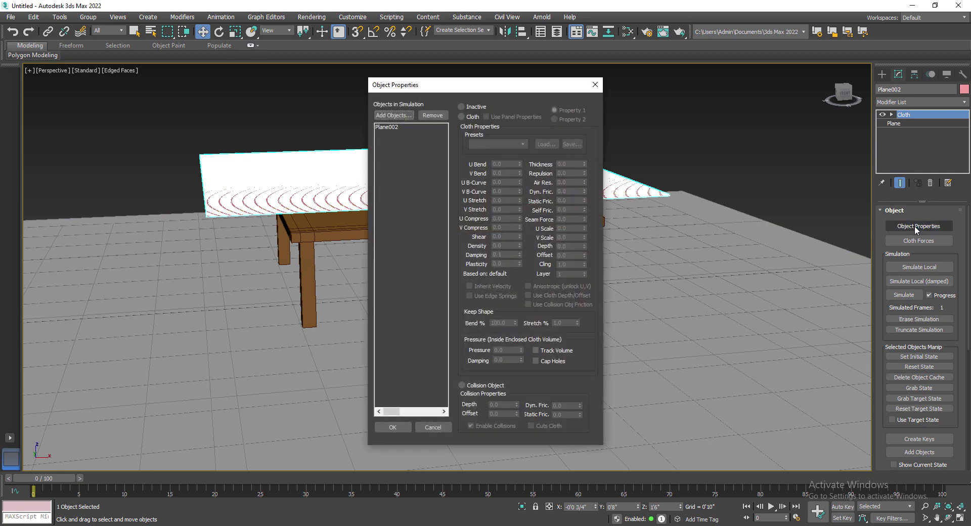
drag(448, 88, 711, 98)
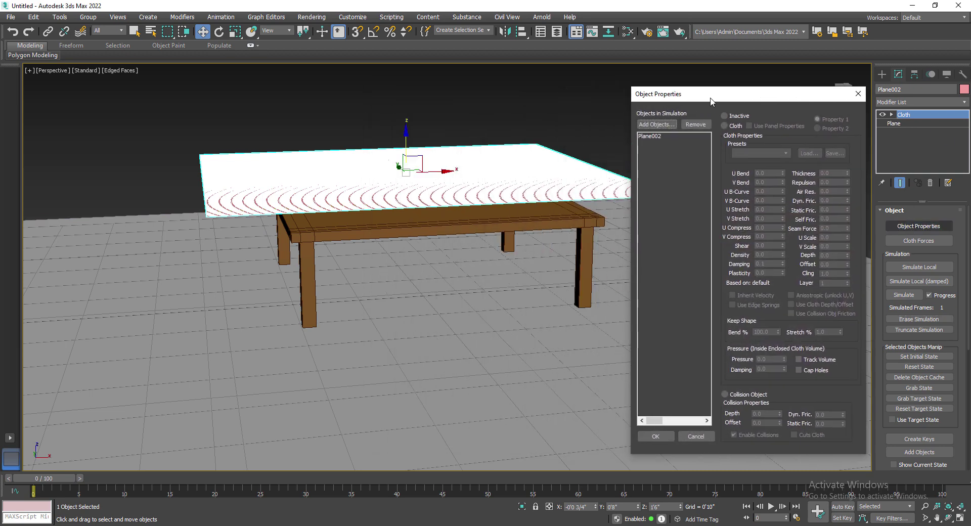
click(657, 124)
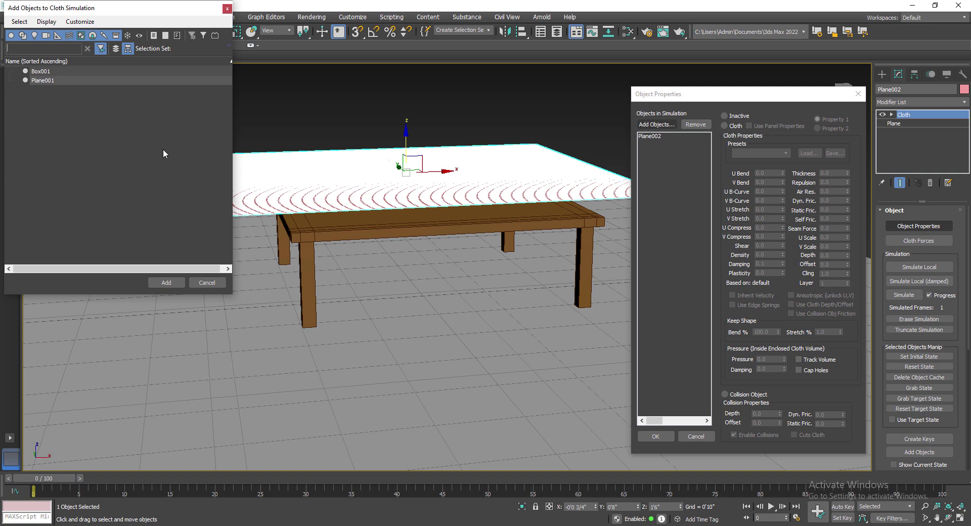
click(47, 72)
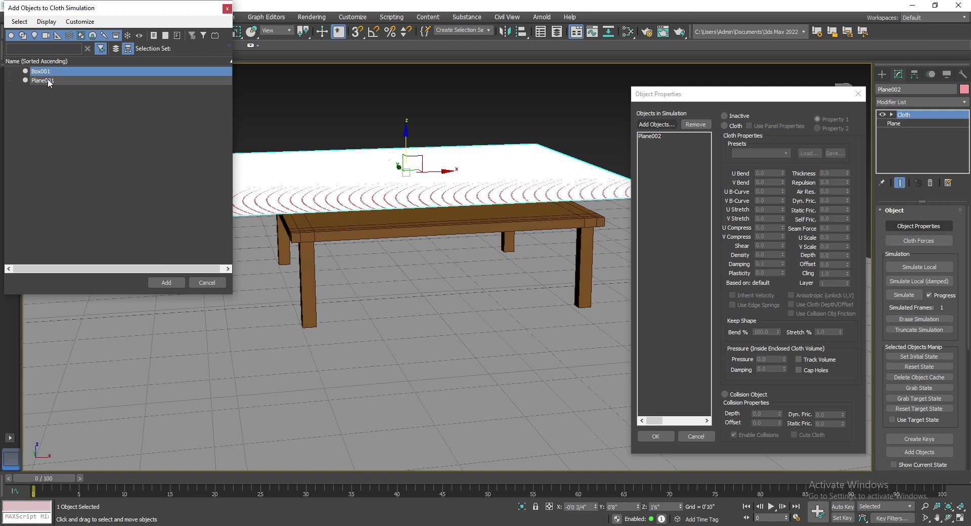
ctrl+click(47, 79)
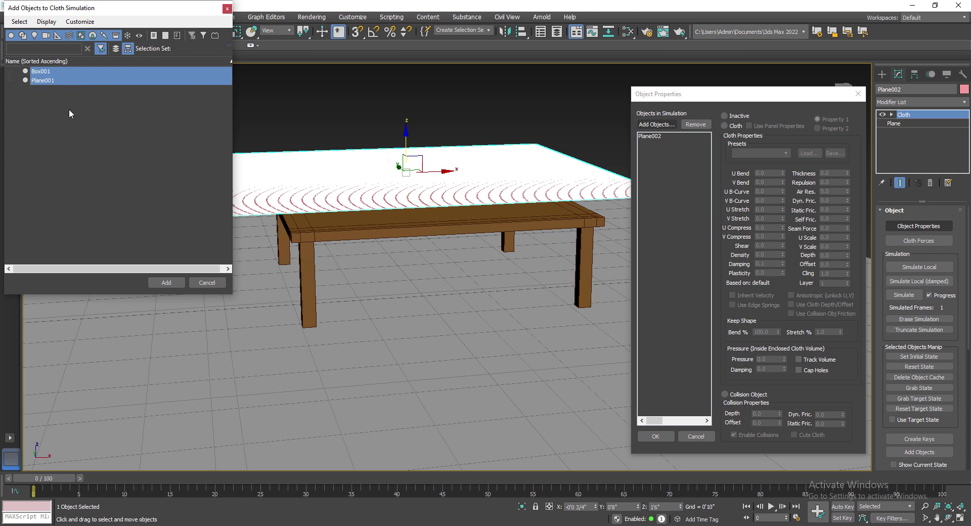
click(167, 282)
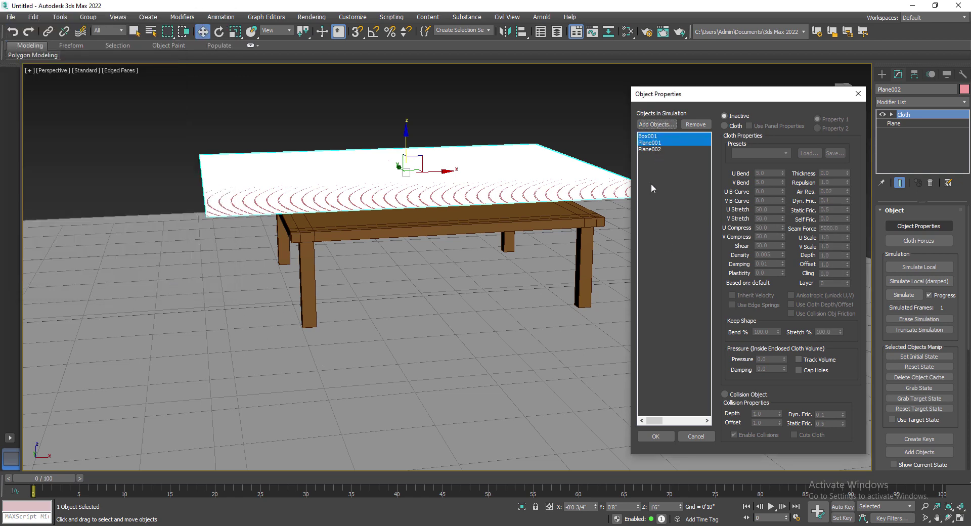
Step: Define Plane001 and Box001 as collision objects in the cloth object properties and accept the settings
click(653, 143)
click(651, 137)
click(725, 394)
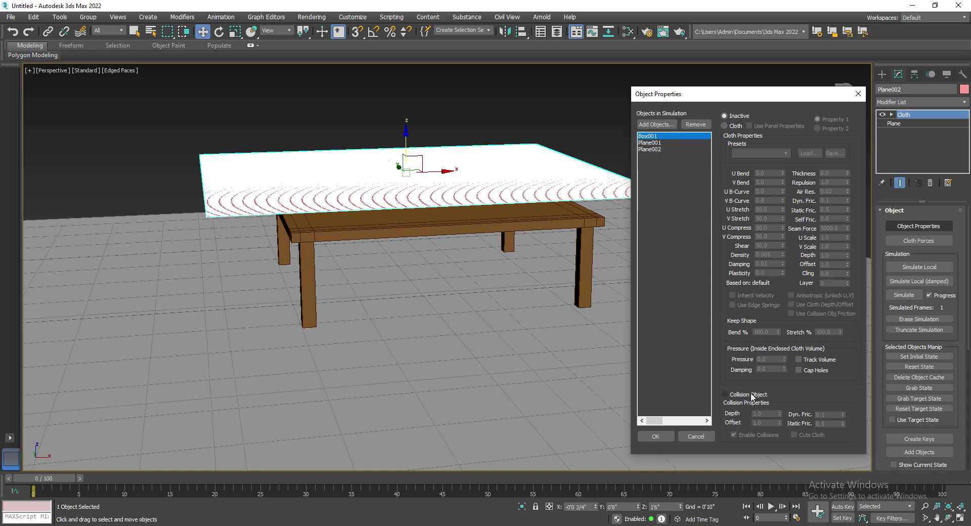
click(652, 143)
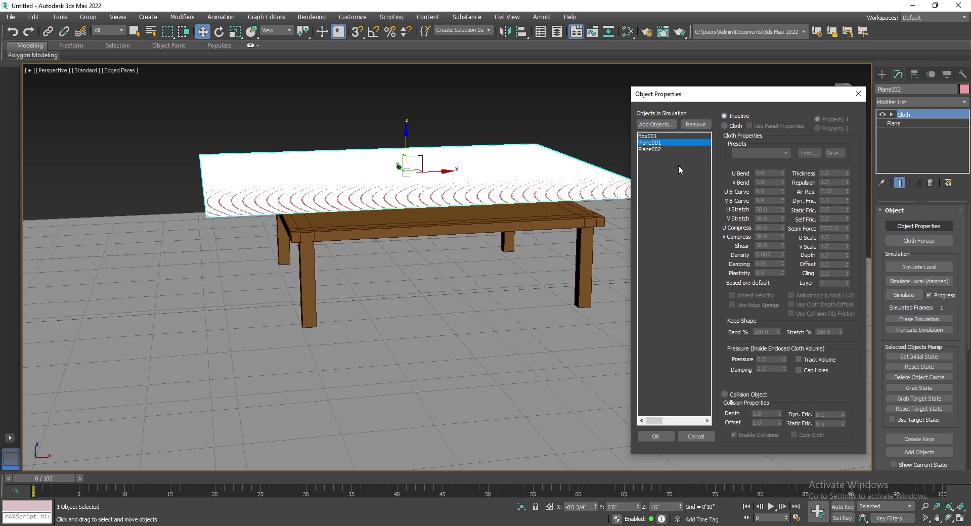
click(740, 396)
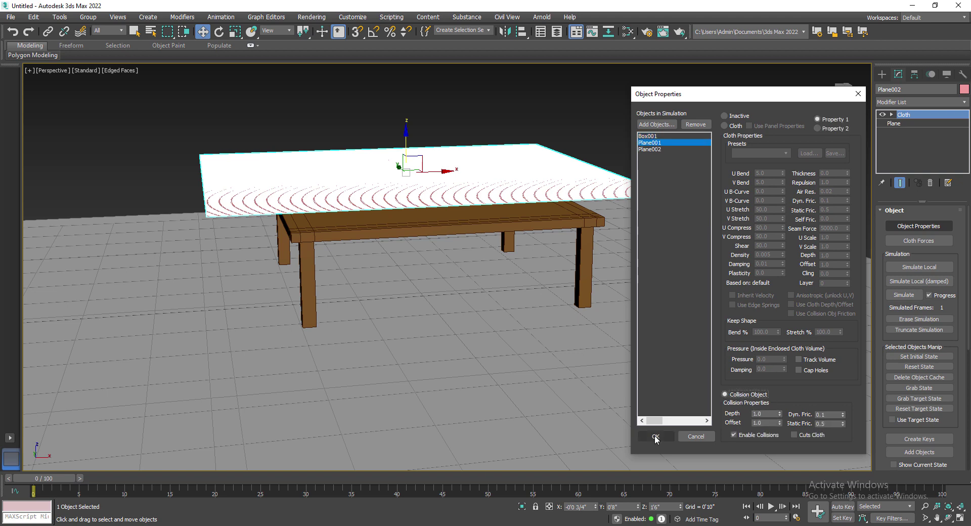
click(659, 138)
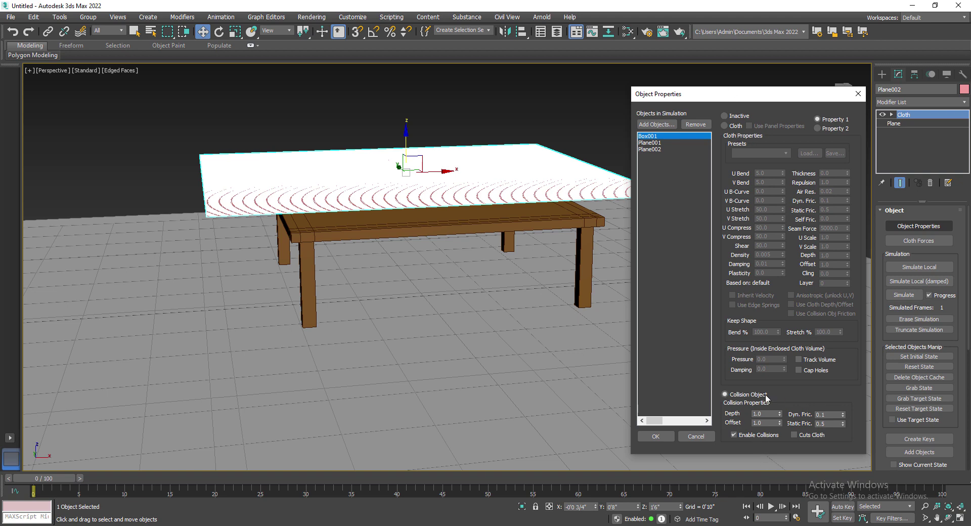
click(655, 150)
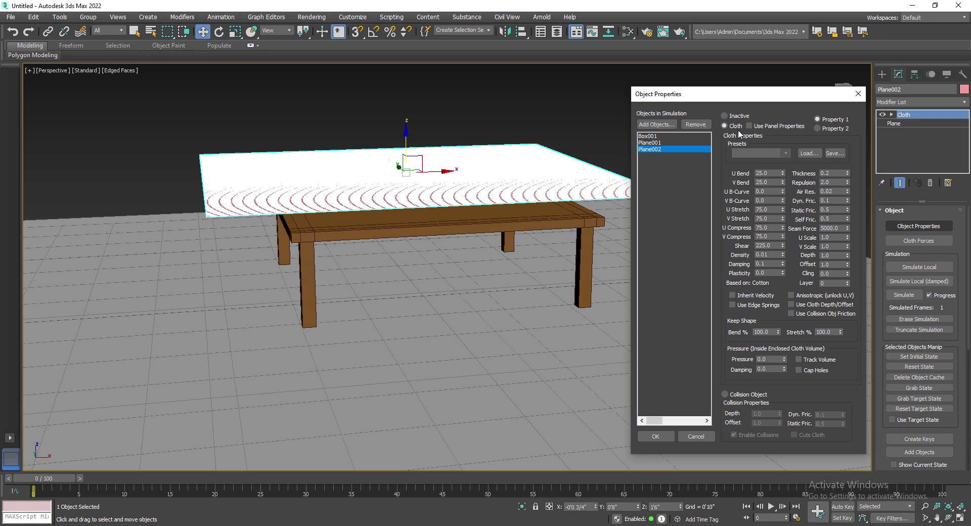
click(656, 437)
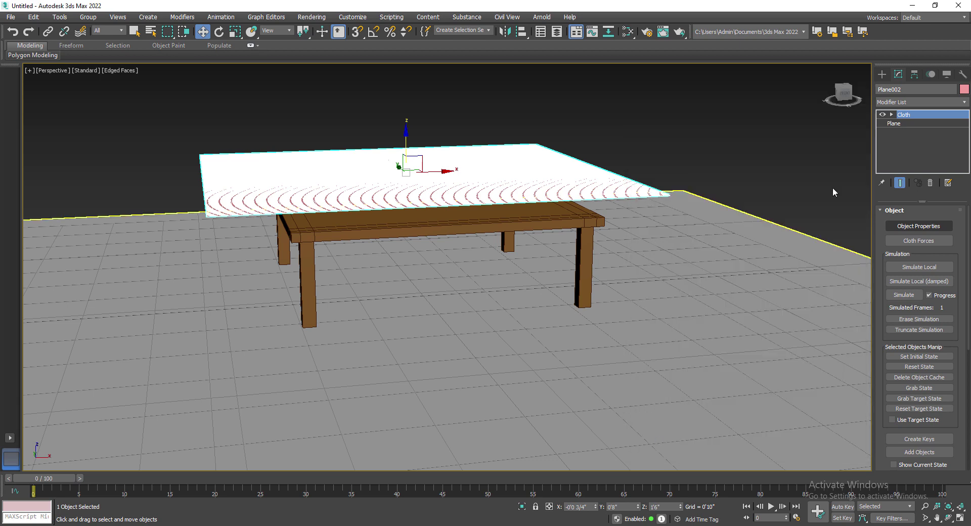
Step: Rename the plane above the table as cloth
drag(911, 90, 878, 89)
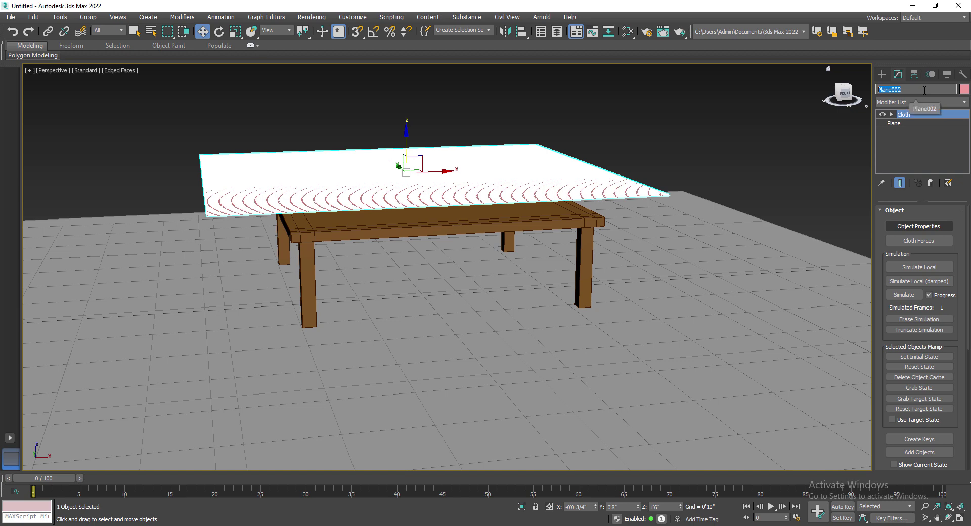
text(cloth)
key(Return)
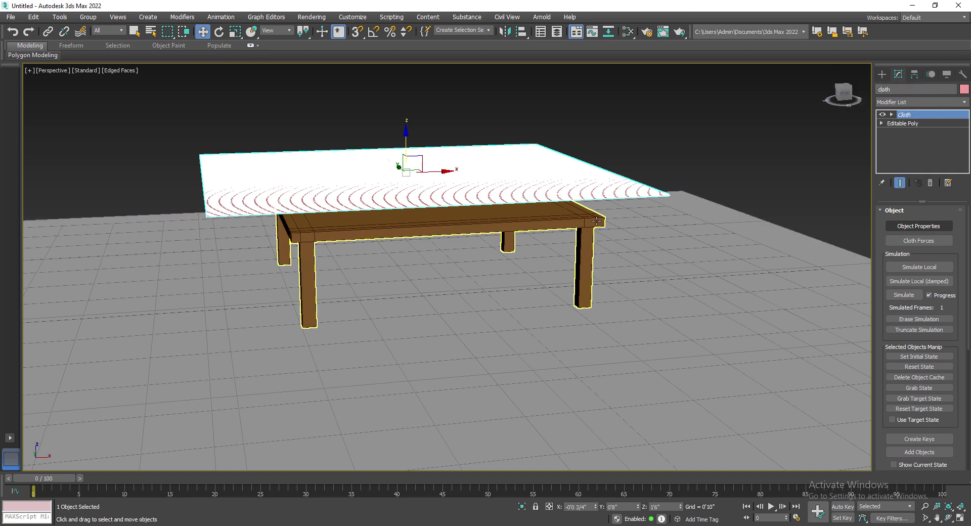
Step: Rename the wooden table object as table
click(597, 221)
click(905, 91)
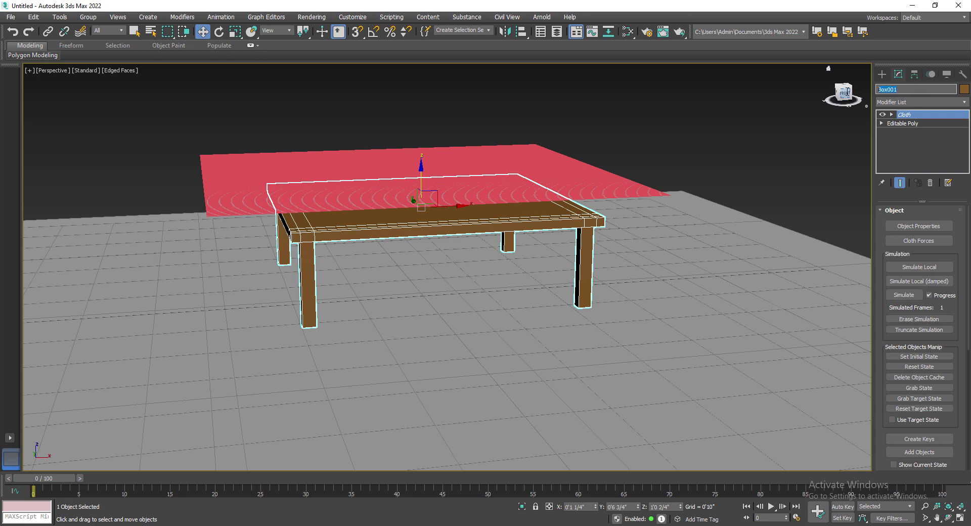
text(table)
key(Return)
Step: Rename the ground plane as floor
click(690, 267)
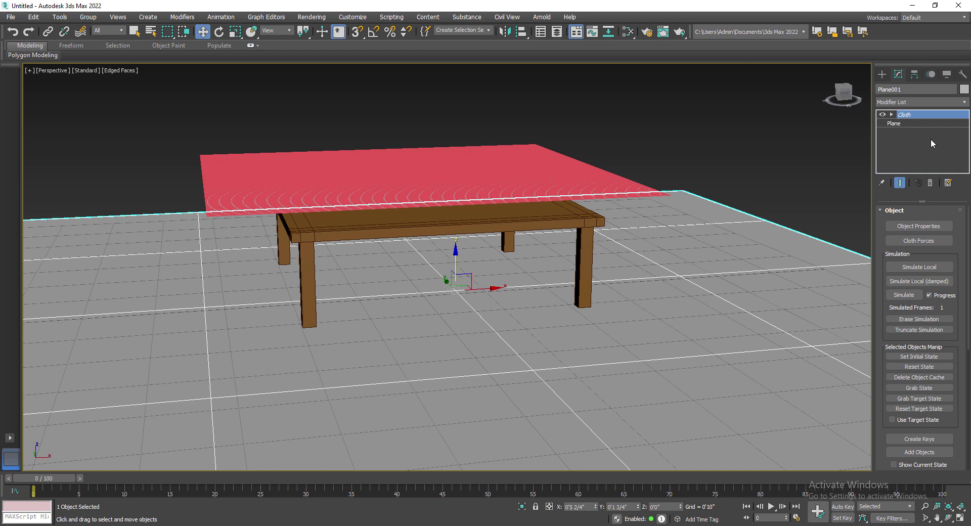
click(905, 89)
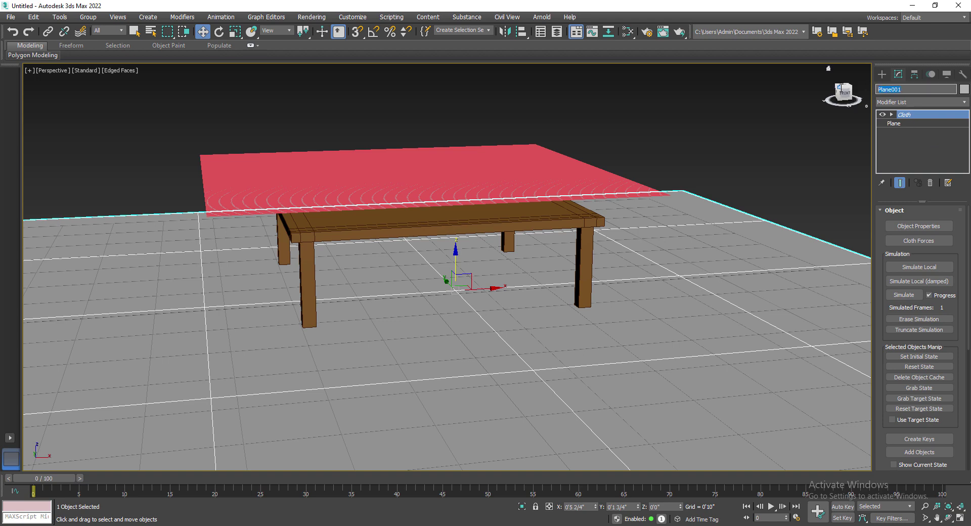
text(floor)
key(Return)
Step: Check the simulation roles of cloth, floor and table in the cloth plane's object properties
click(536, 165)
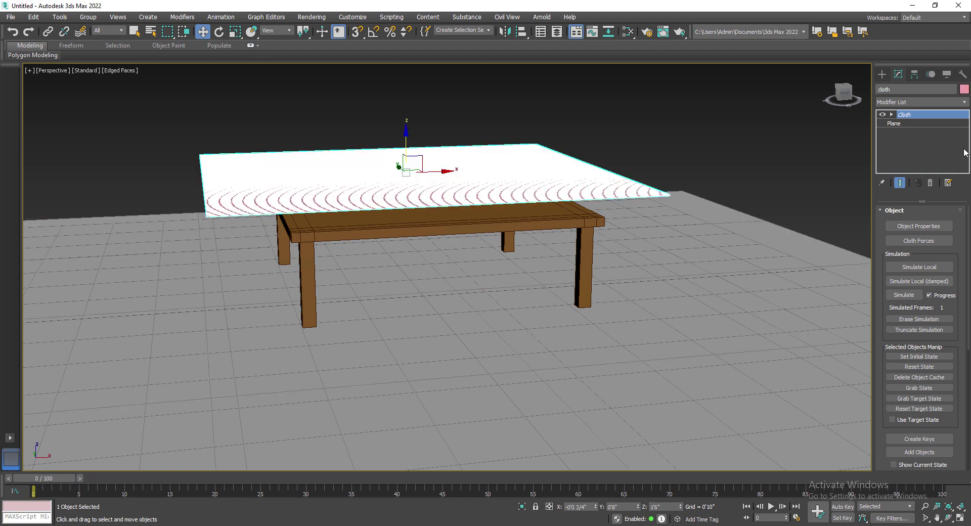
click(919, 226)
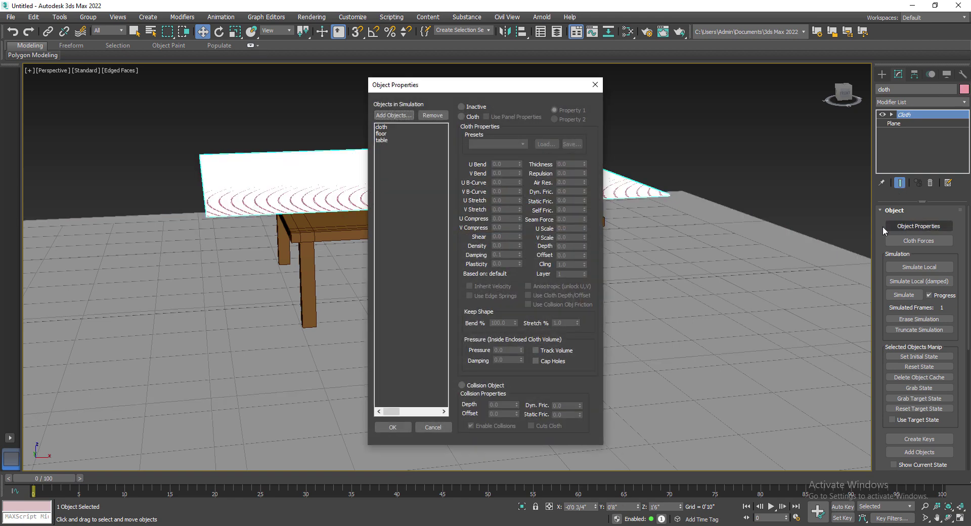
click(386, 127)
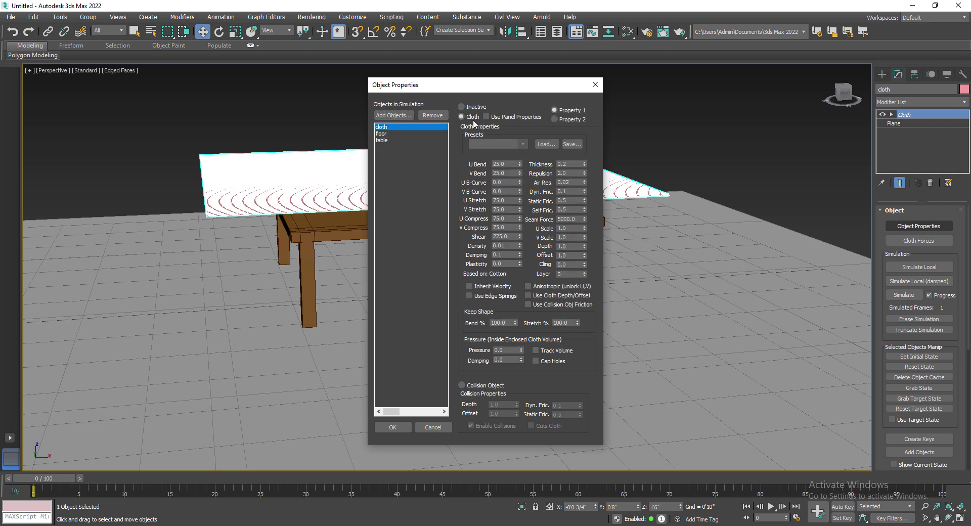
click(384, 134)
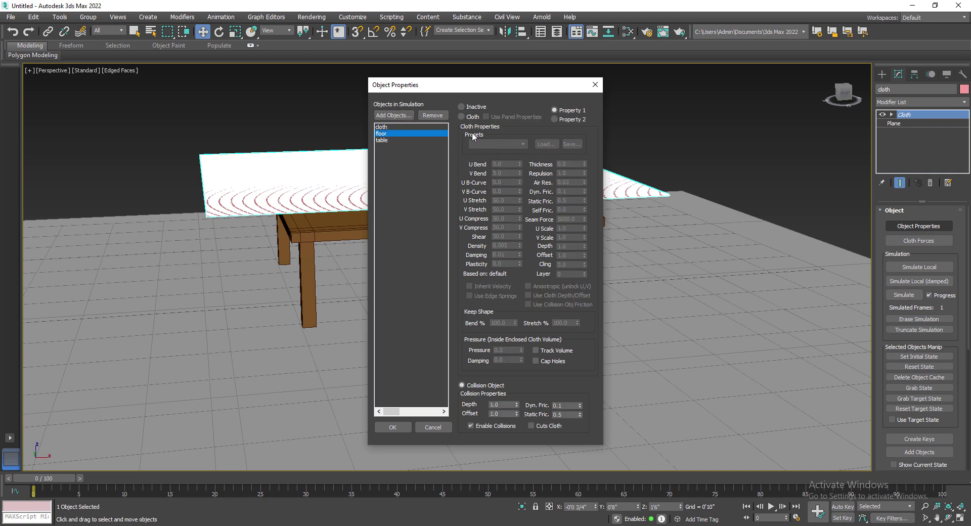
click(382, 140)
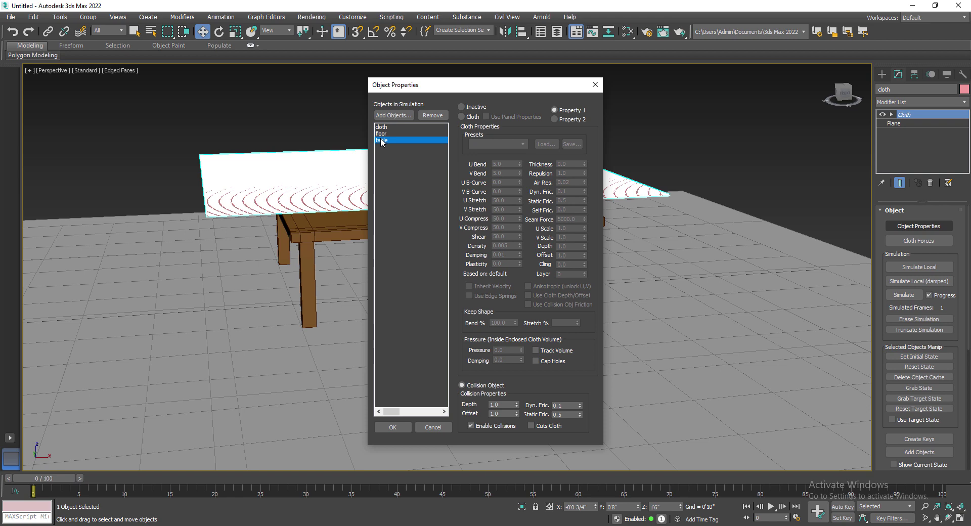
click(394, 428)
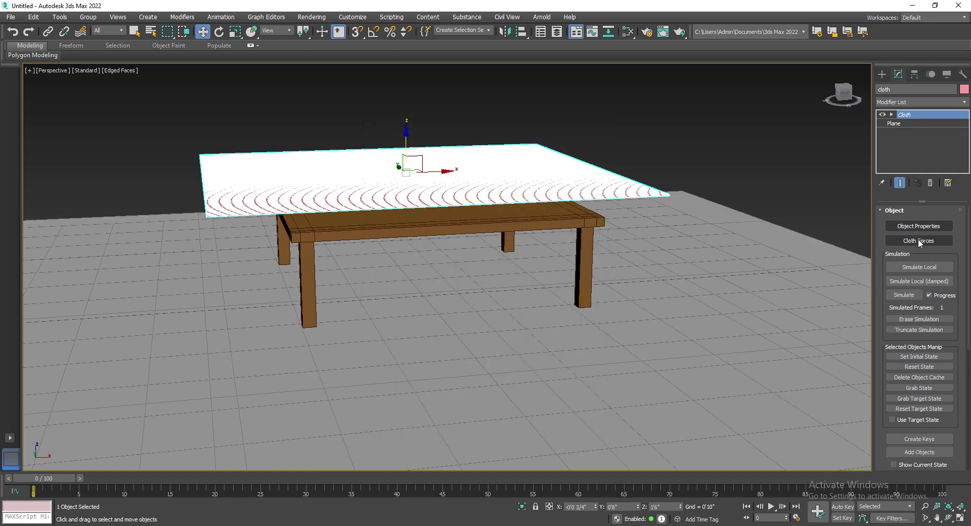
Step: Simulate the cloth falling onto the table up to frame 75 and inspect the drape from several sides
click(906, 295)
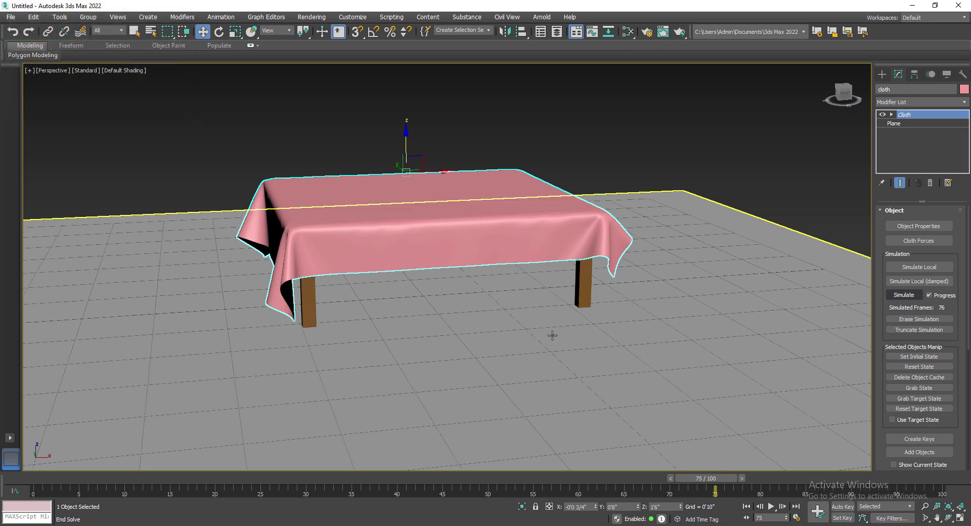
alt+middle_drag(551, 337, 639, 325)
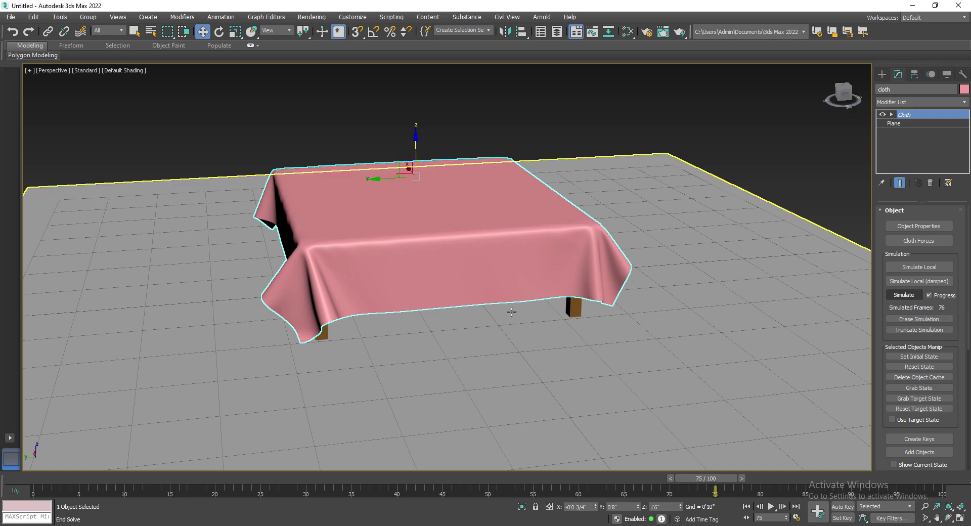
alt+middle_drag(511, 312, 534, 319)
alt+middle_drag(436, 336, 475, 332)
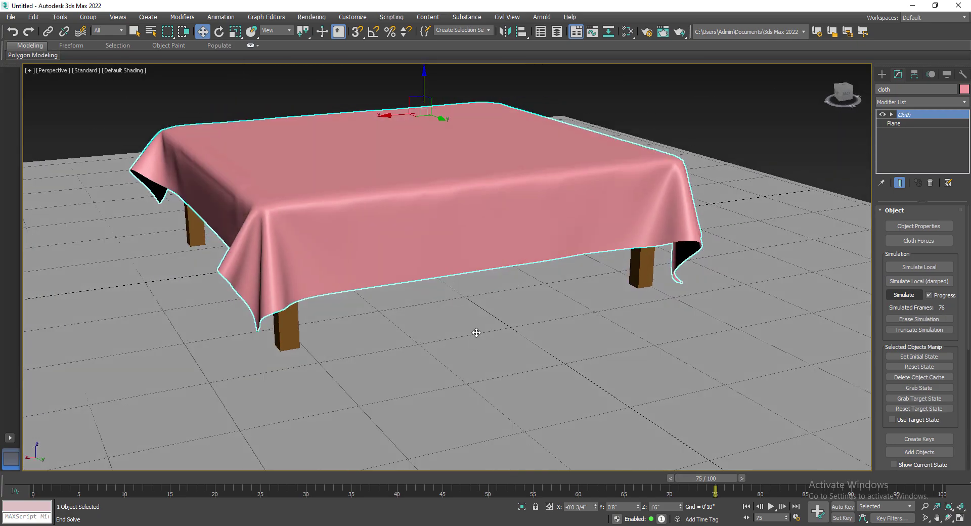
Step: Change the draped cloth's object color to dark blue from the 3ds Max palette
click(964, 90)
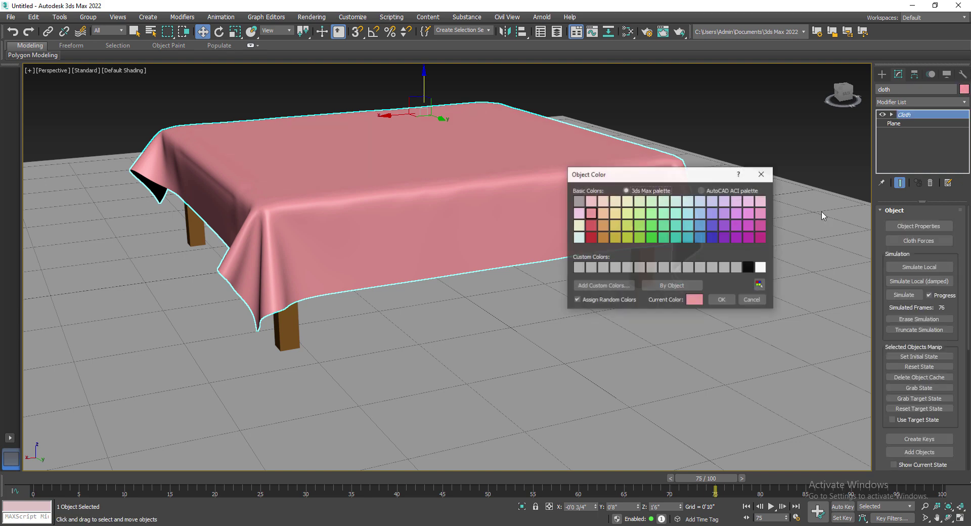
click(712, 236)
click(722, 299)
alt+middle_drag(582, 304, 530, 287)
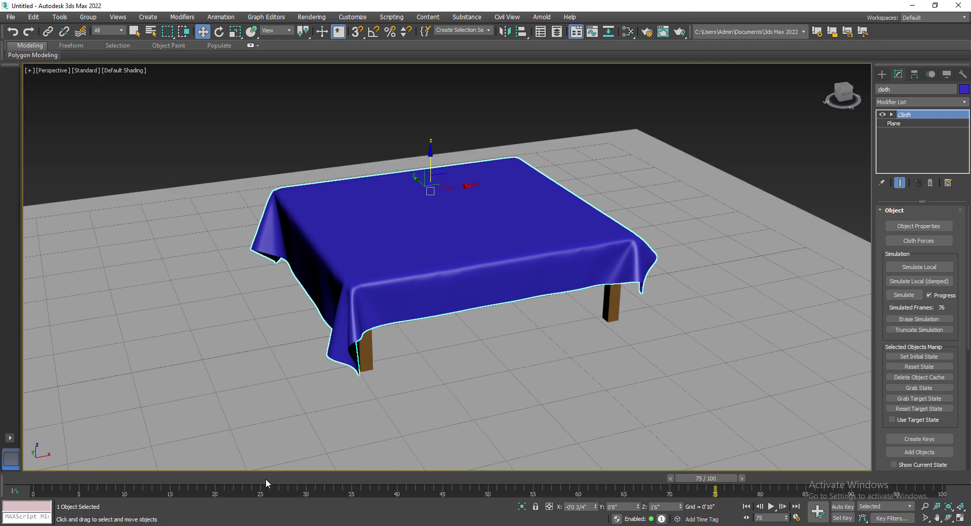
Step: Set the timeline to frame 74 and convert the draped cloth to an Editable Poly
mouse_move(266, 478)
mouse_down()
mouse_move(96, 479)
mouse_move(627, 491)
mouse_move(46, 492)
mouse_move(720, 491)
mouse_move(707, 492)
mouse_up()
key(w)
right_click(471, 284)
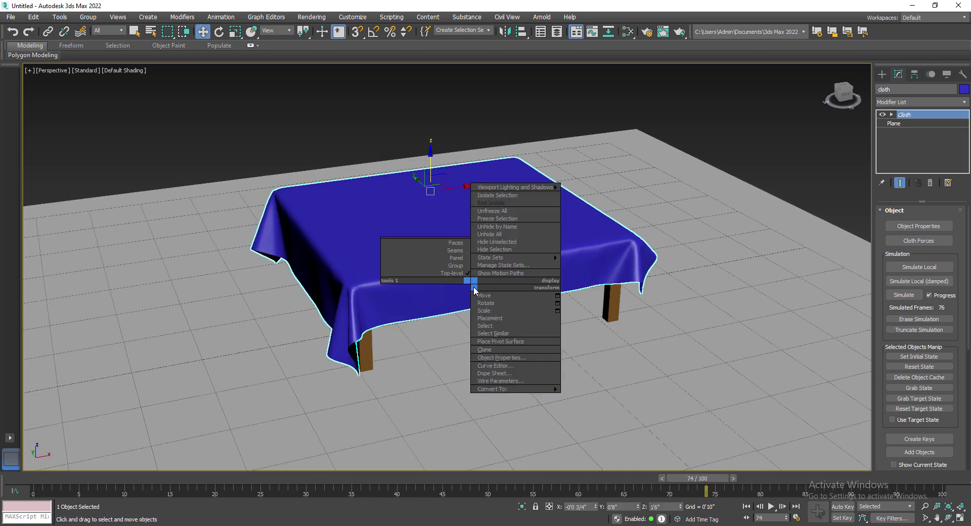
mouse_move(511, 389)
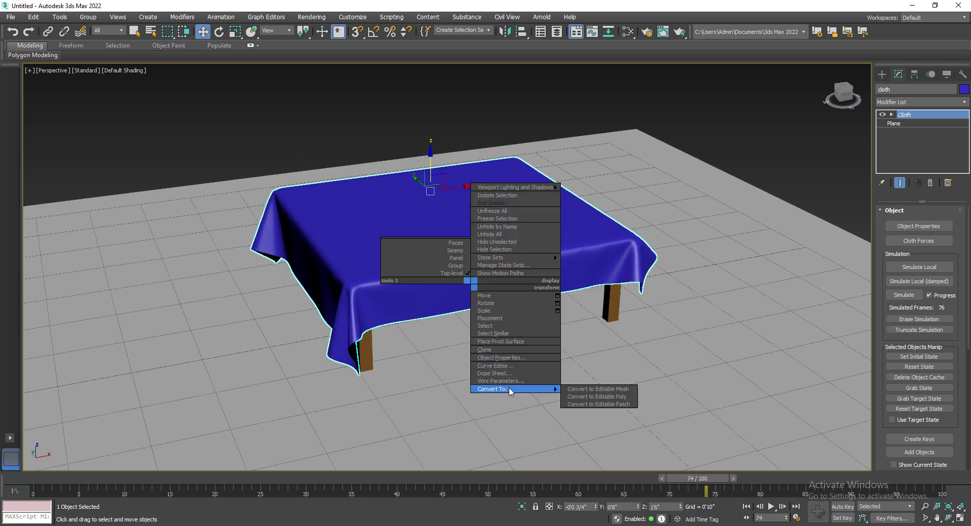
click(624, 398)
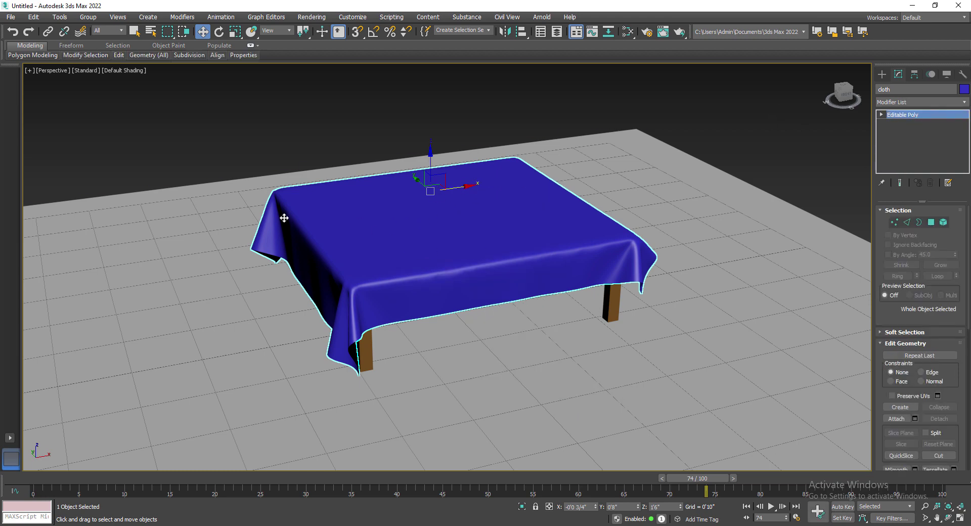
Step: Move the converted cloth off the table along X and put it back in its original place
drag(284, 217, 515, 197)
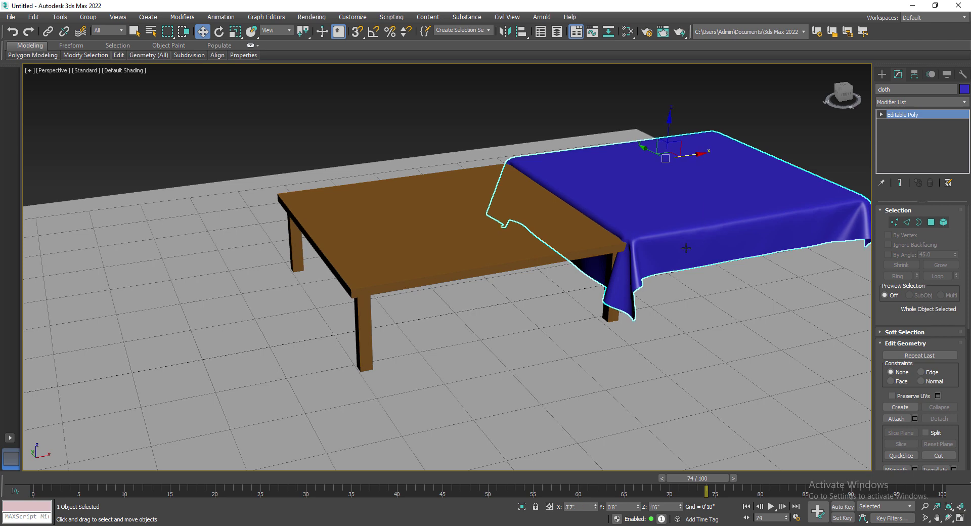
drag(686, 248, 466, 268)
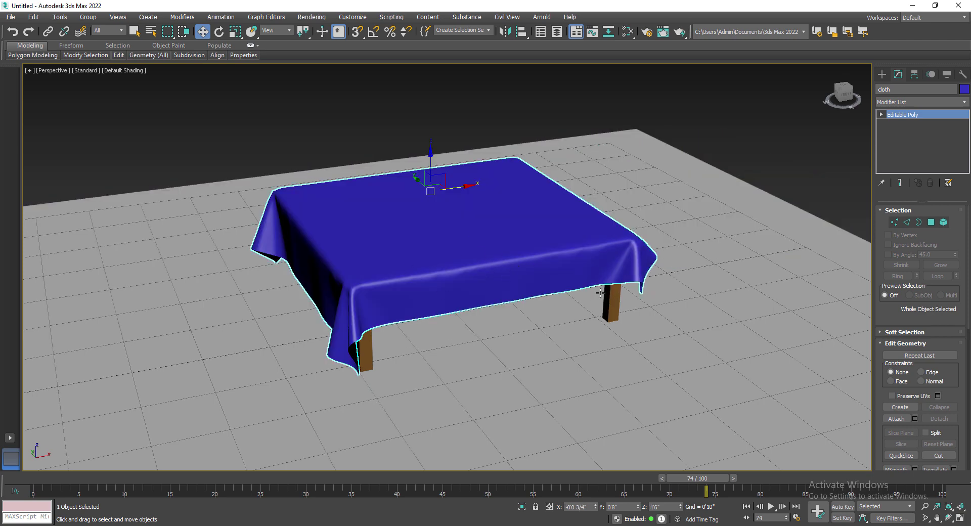
alt+middle_drag(601, 293, 584, 219)
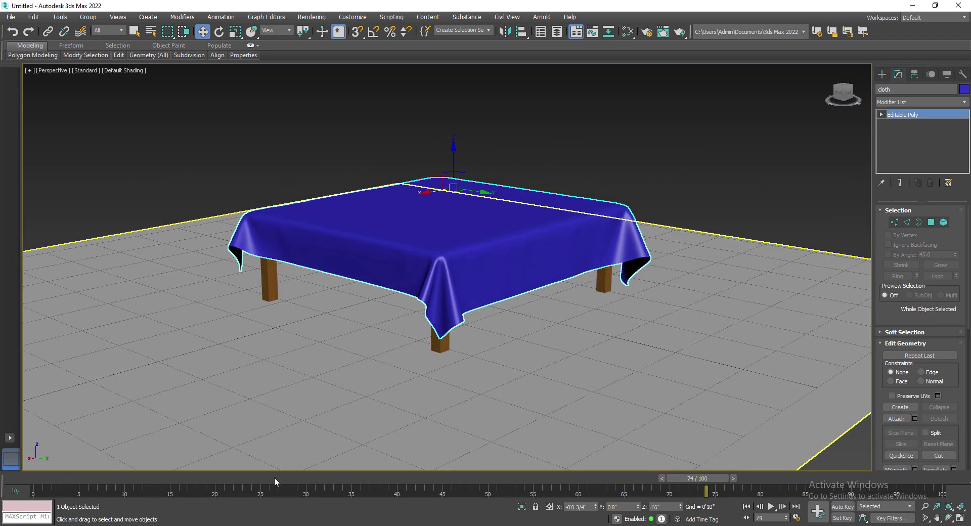
Step: Return the timeline to frame 0 and inspect the converted cloth on the table
drag(174, 479, 33, 483)
key(w)
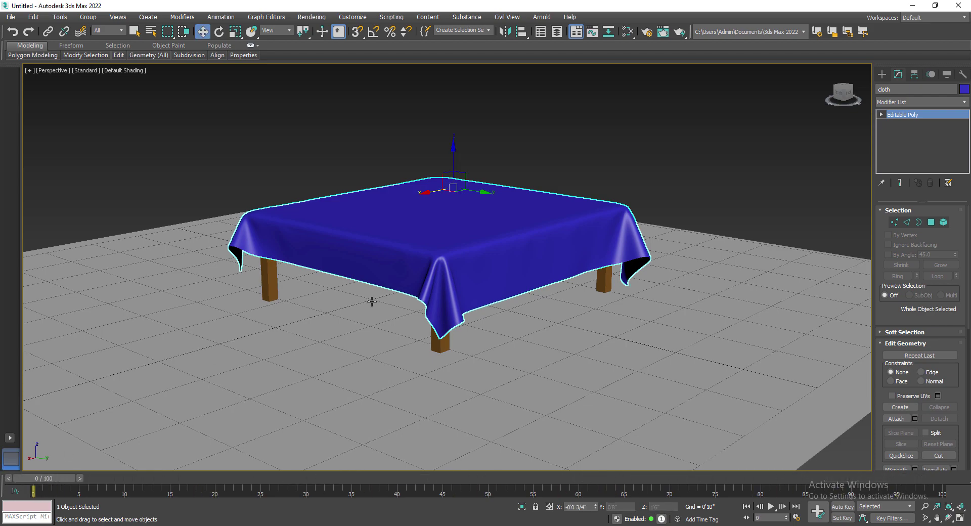
alt+middle_drag(373, 299, 605, 338)
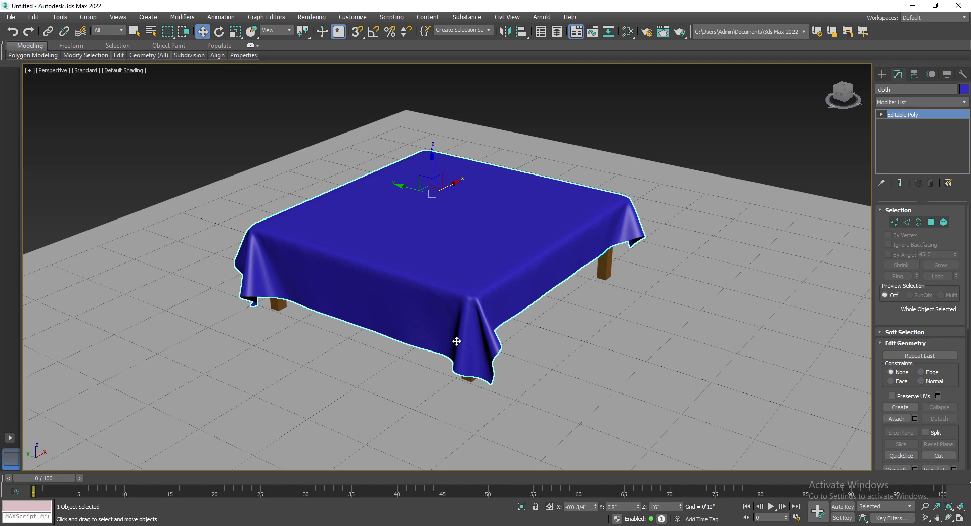